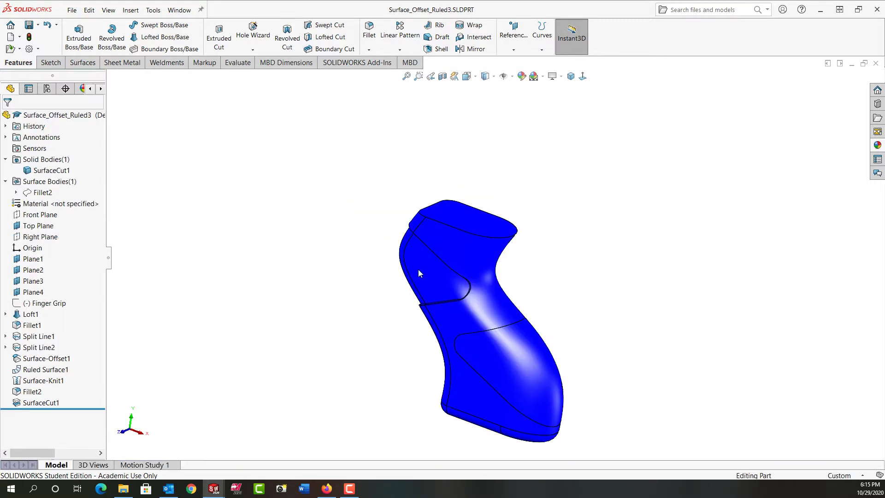
# Select the grip's lower recess face and bring up the surfacing tools
pyautogui.click(510, 358)
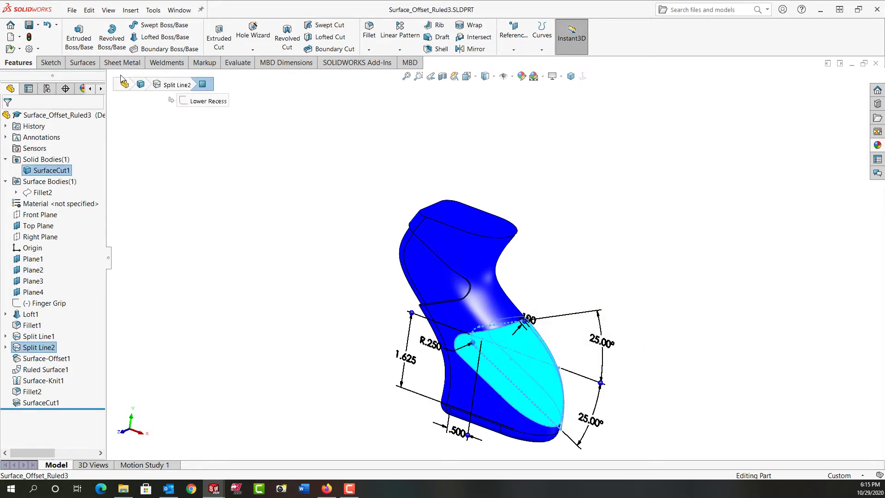
pyautogui.click(83, 62)
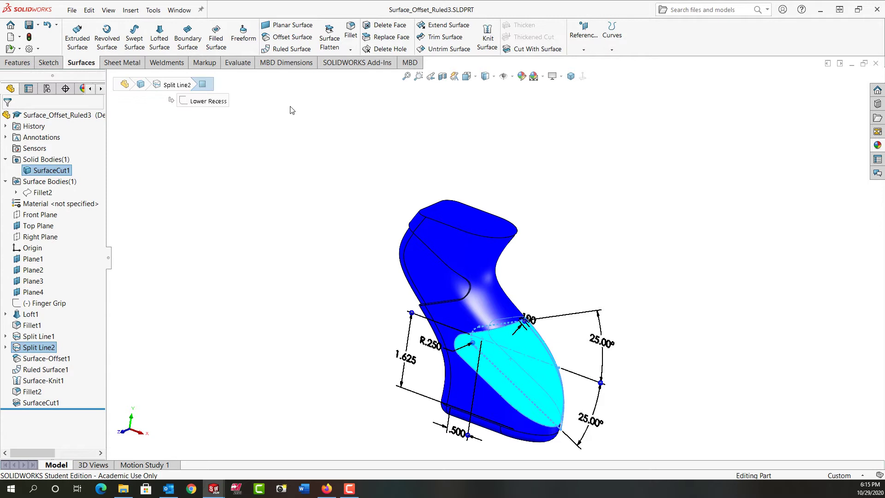
# Create Surface-Offset2 as a reversed 0.050in offset of the recess face, then hide SurfaceCut1
pyautogui.click(288, 37)
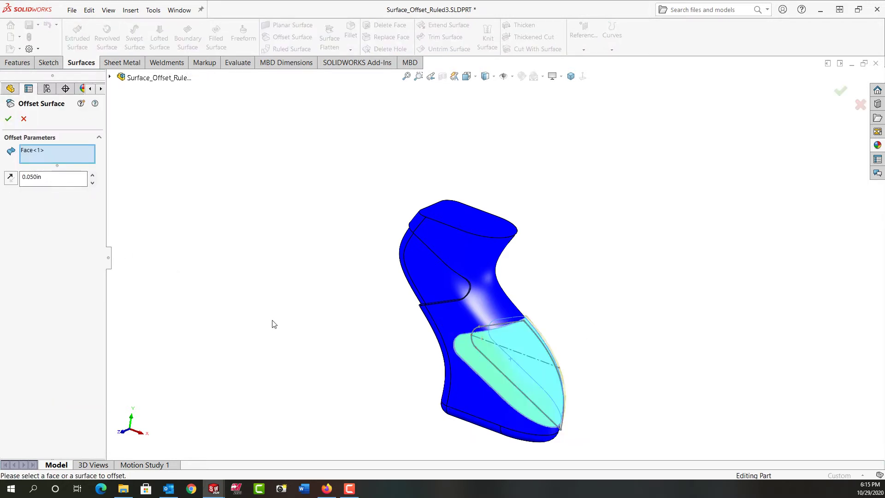
pyautogui.moveTo(272, 324); pyautogui.dragTo(268, 298, button='middle')
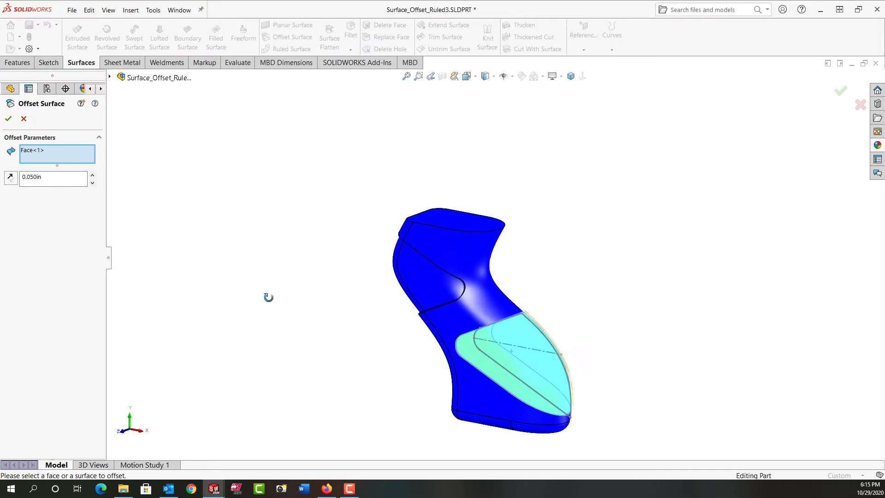
pyautogui.scroll(-4, 509, 349)
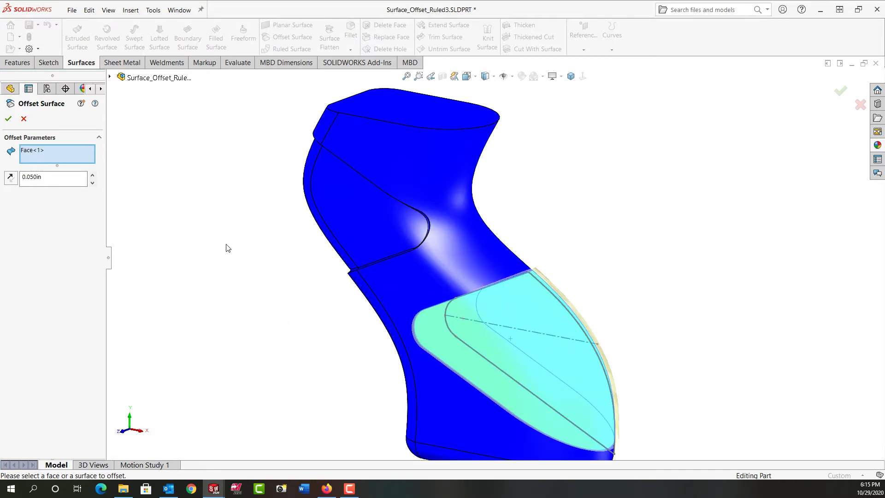
pyautogui.click(10, 178)
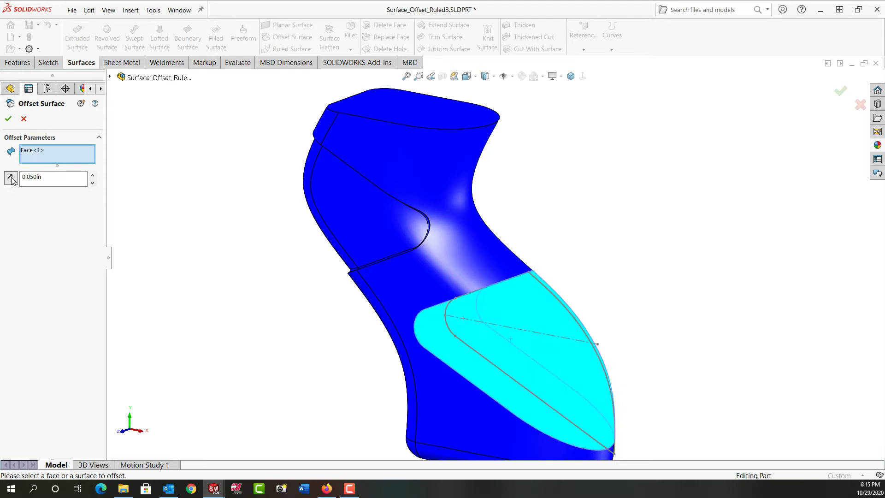
pyautogui.click(9, 119)
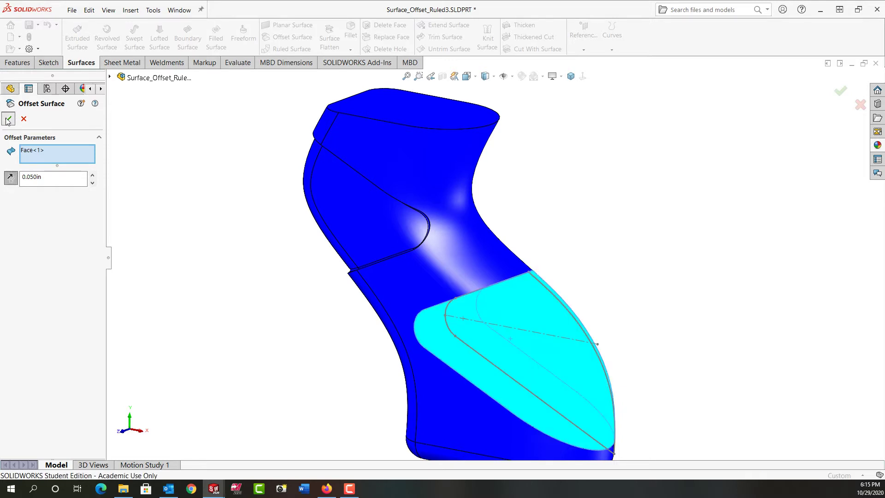
pyautogui.click(44, 171)
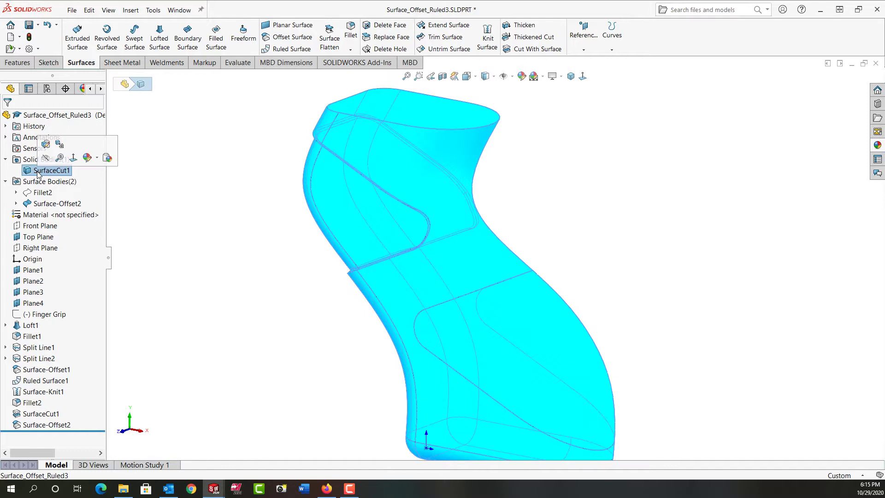
pyautogui.click(46, 158)
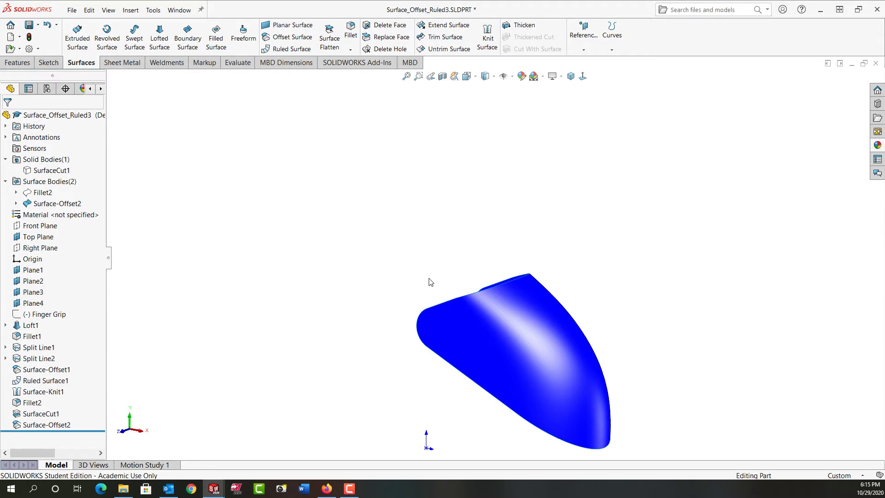
# Build Ruled Surface2, 0.250in normal to surface, along the offset surface's open edge loop
pyautogui.click(283, 49)
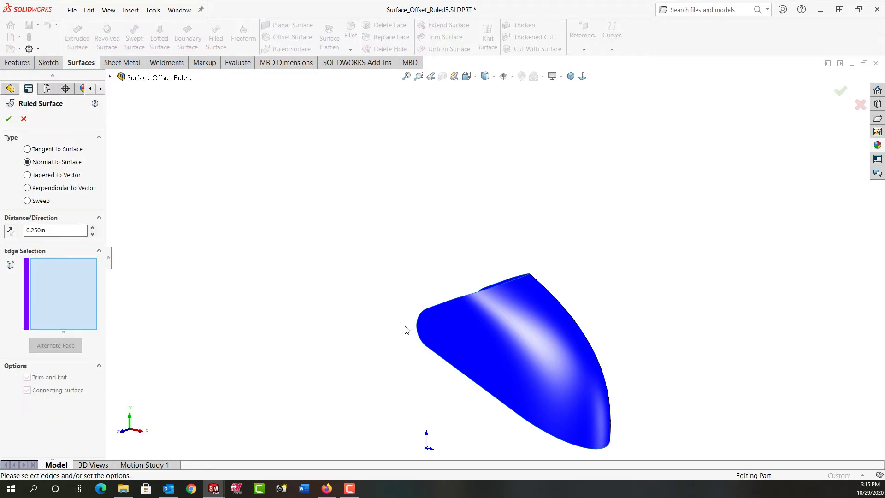
pyautogui.rightClick(435, 310)
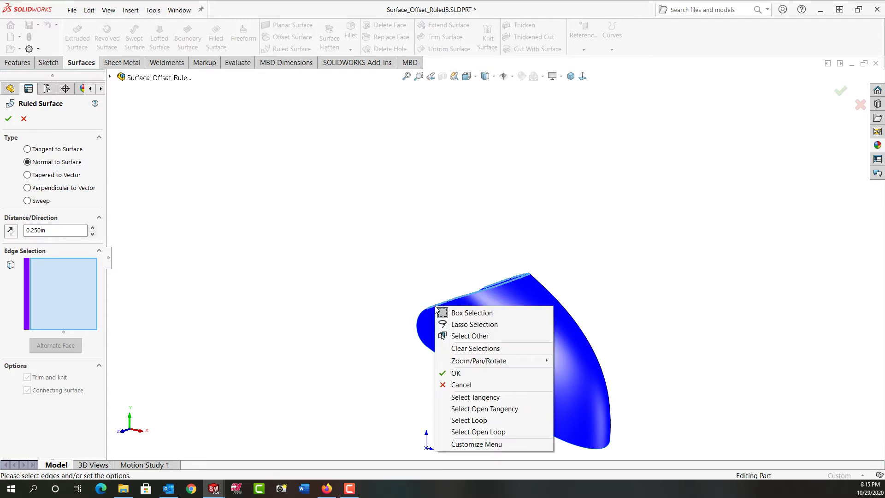
pyautogui.click(478, 431)
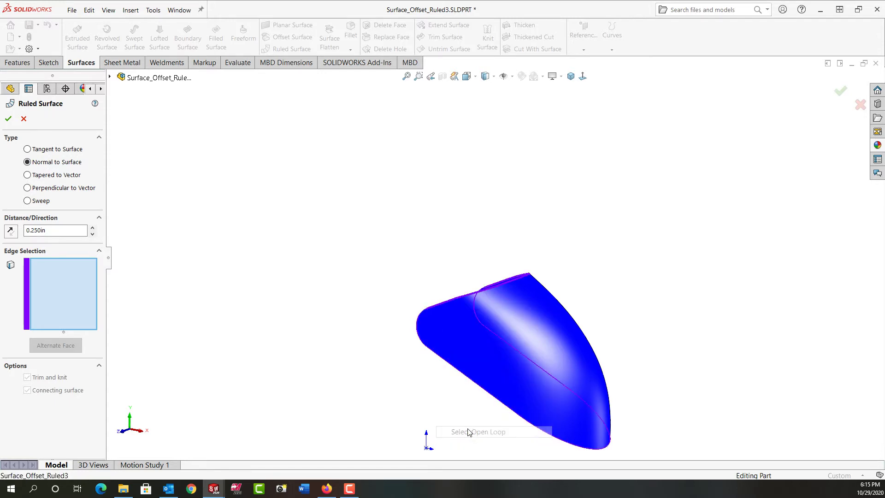
pyautogui.rightClick(374, 372)
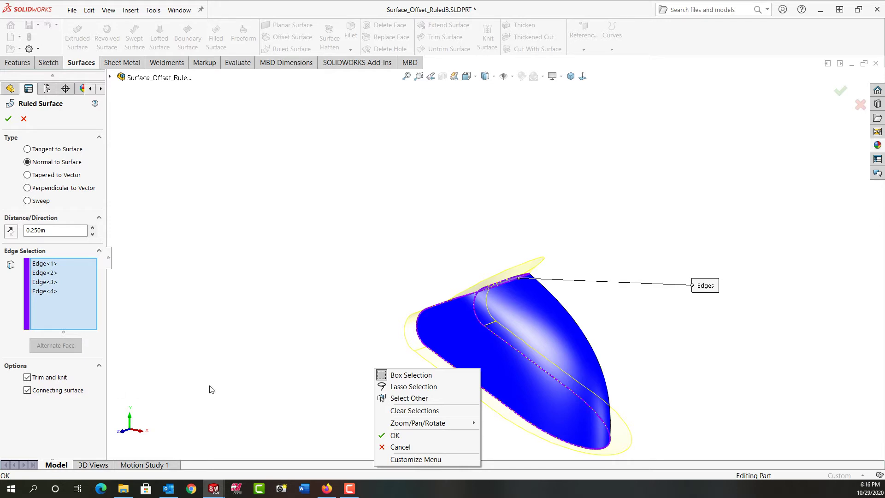
pyautogui.click(389, 436)
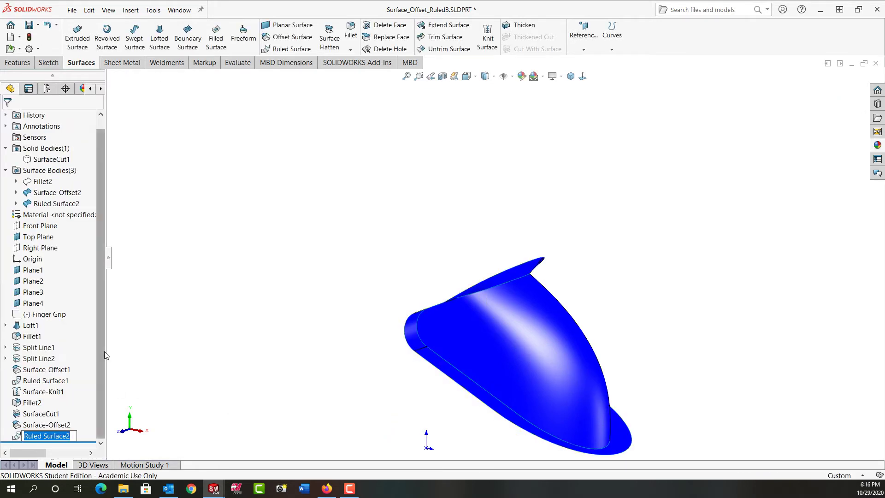
pyautogui.press('Return')
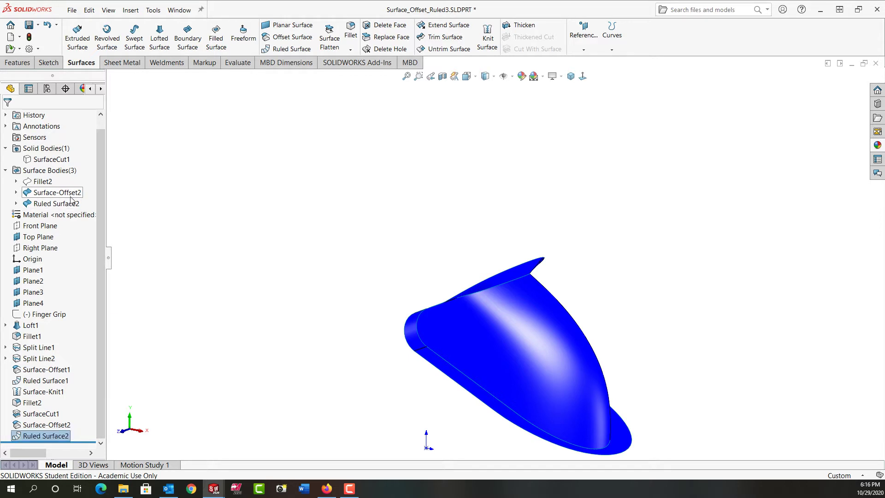
pyautogui.click(70, 194)
pyautogui.click(71, 205)
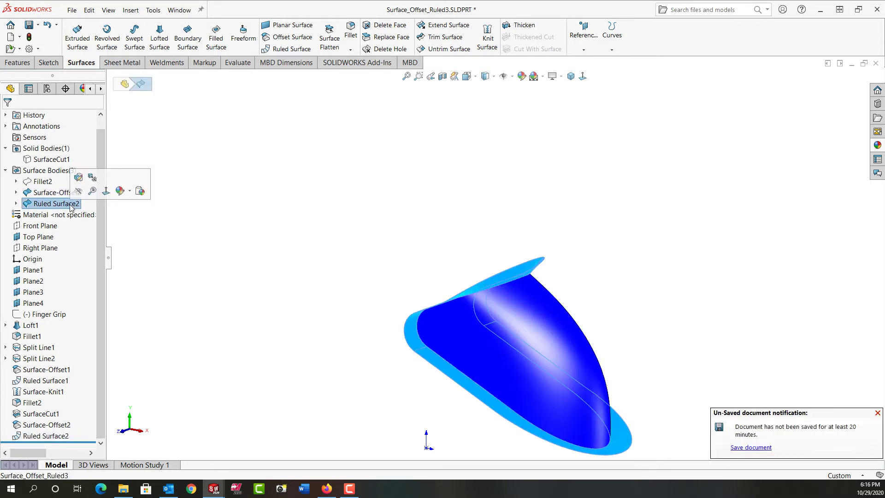
pyautogui.keyDown('ctrl'); pyautogui.click(64, 195); pyautogui.keyUp('ctrl')
pyautogui.click(65, 194)
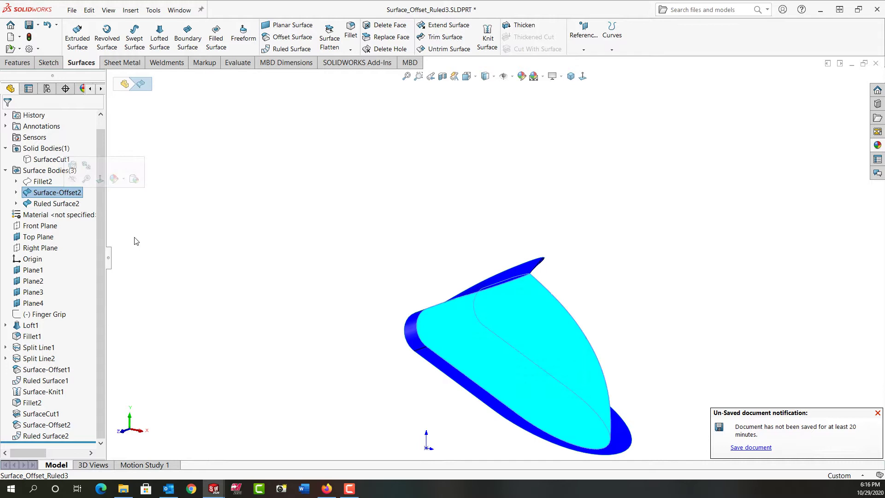
pyautogui.scroll(3, 504, 443)
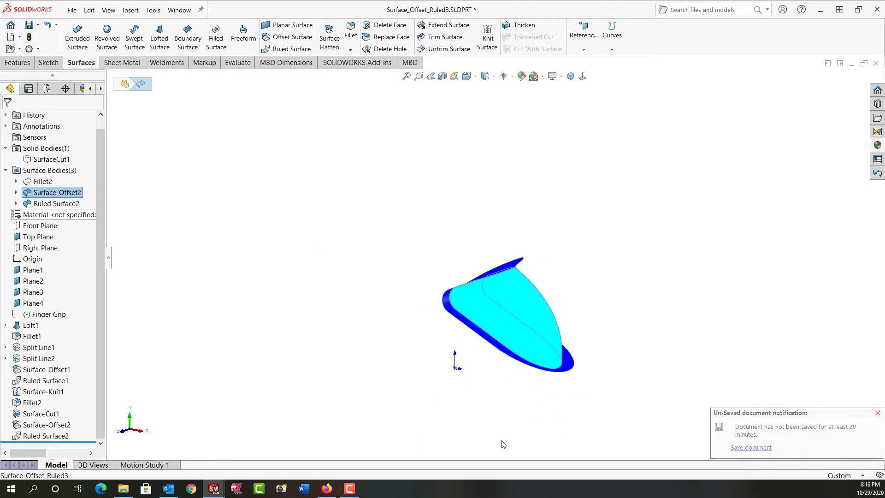
# Knit Surface-Offset2 and Ruled Surface2 into a single Surface-Knit2 body
pyautogui.click(487, 41)
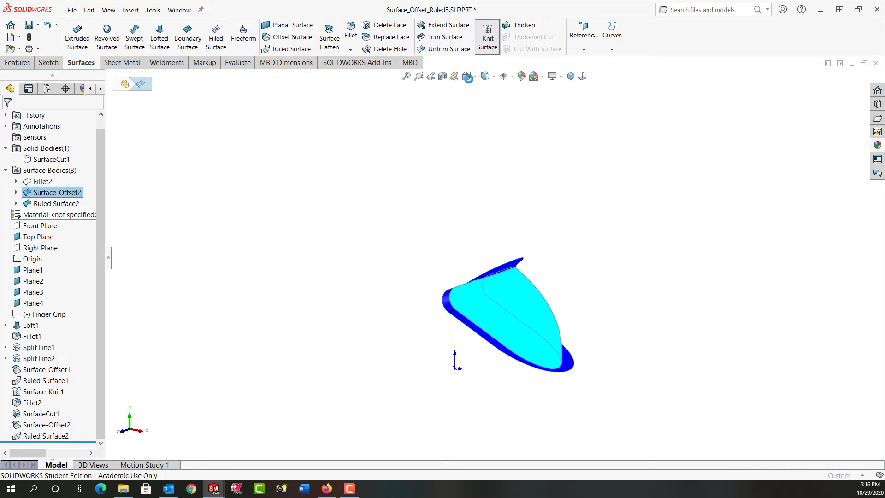
pyautogui.click(507, 270)
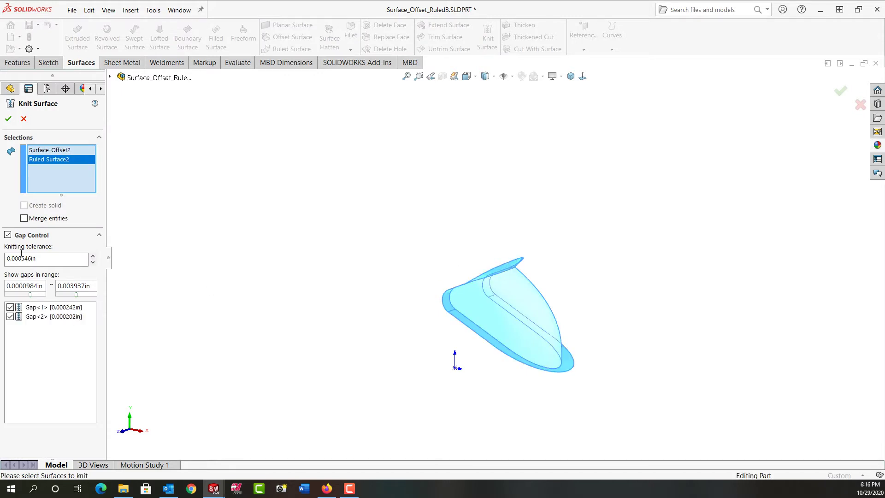
pyautogui.click(8, 118)
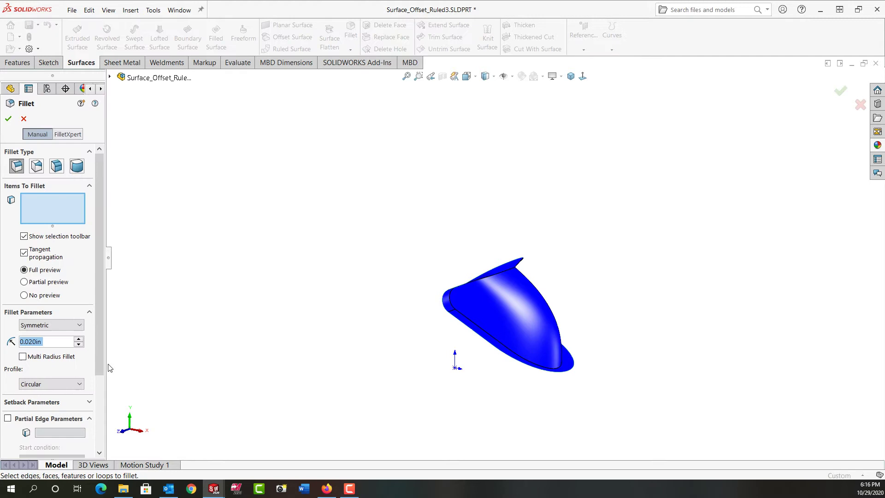
# Fillet the knitted surface's connected inner rim loop at 0.020in, creating Fillet3
pyautogui.scroll(-5, 429, 352)
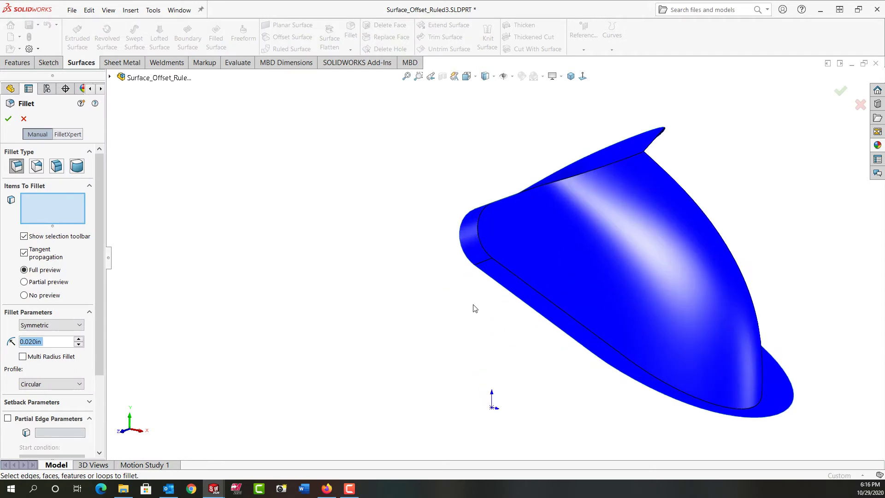
pyautogui.moveTo(480, 306); pyautogui.dragTo(575, 290, button='middle')
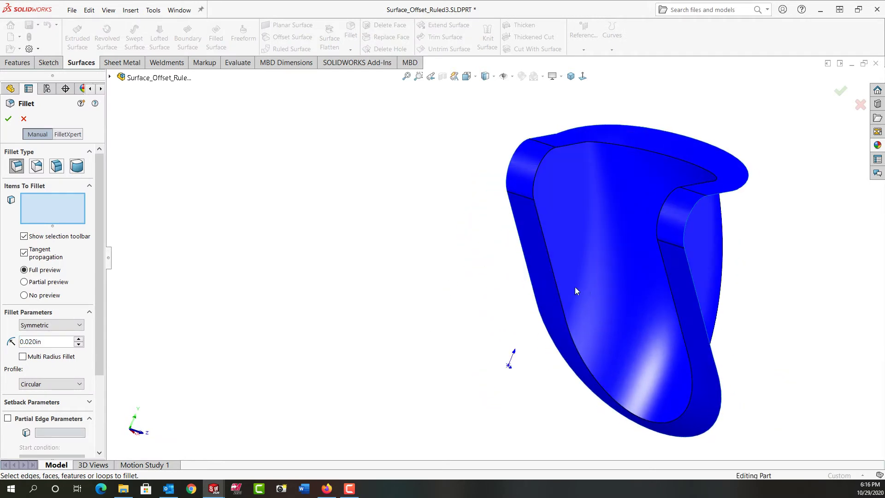
pyautogui.click(541, 164)
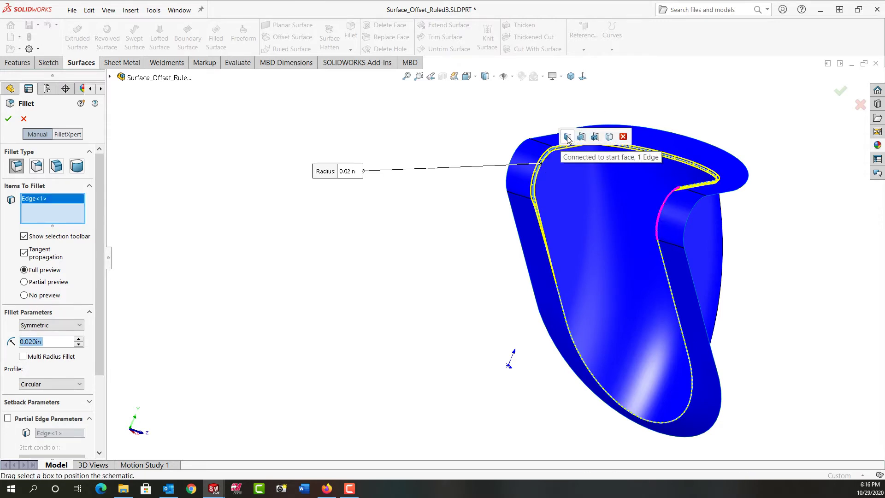
pyautogui.click(568, 137)
pyautogui.rightClick(568, 140)
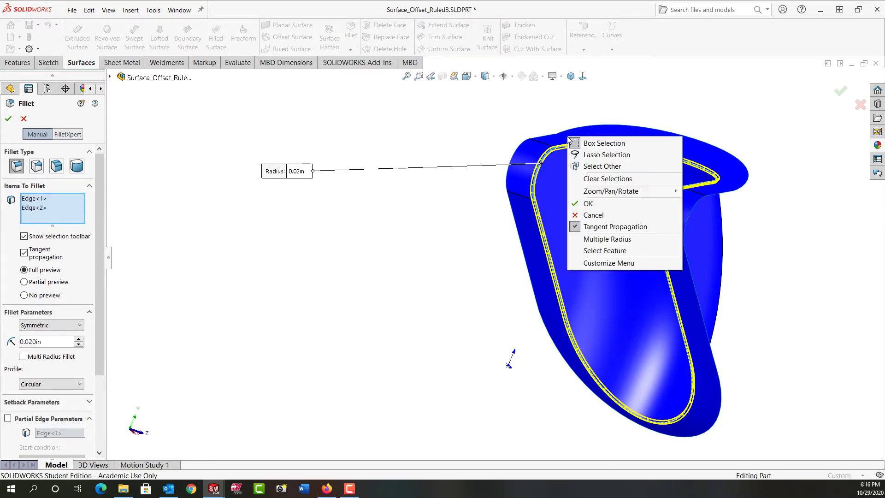
pyautogui.click(588, 204)
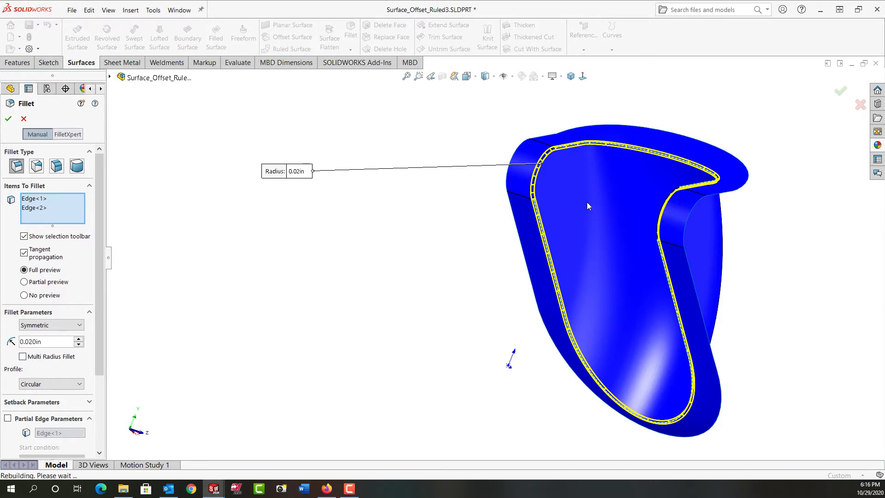
# Show the SurfaceCut1 solid grip body again
pyautogui.moveTo(470, 246); pyautogui.dragTo(459, 283, button='middle')
pyautogui.scroll(3, 566, 278)
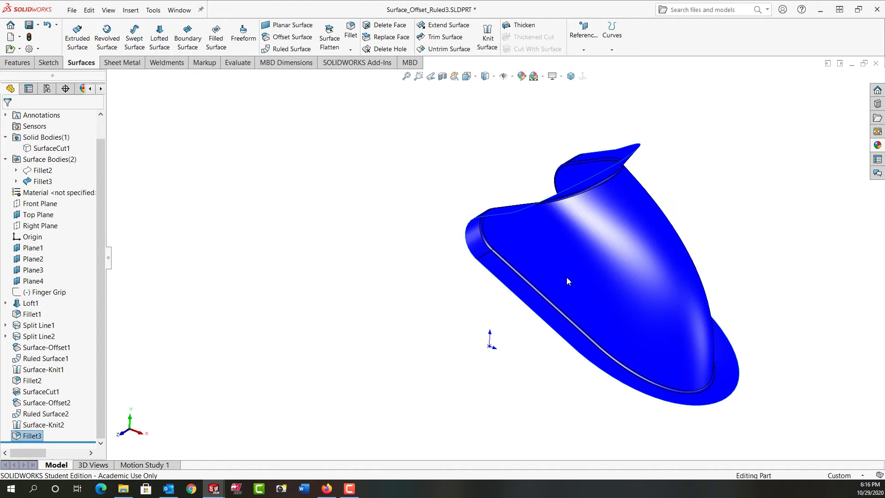
pyautogui.click(48, 150)
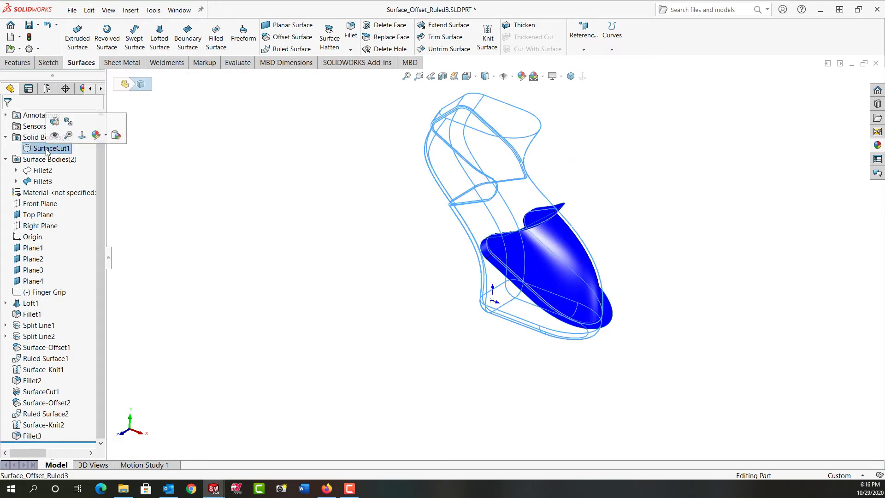
# Cut the SurfaceCut1 solid with the Fillet3 surface, direction flipped, creating SurfaceCut2
pyautogui.click(52, 119)
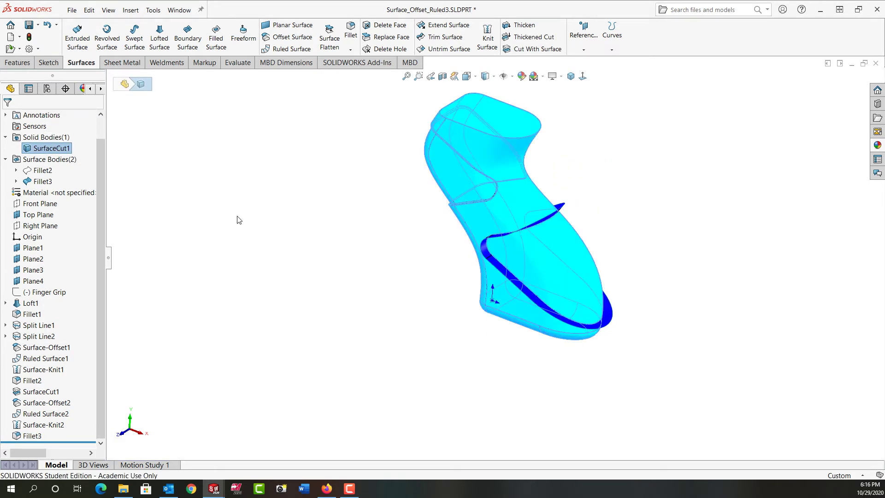
pyautogui.click(535, 49)
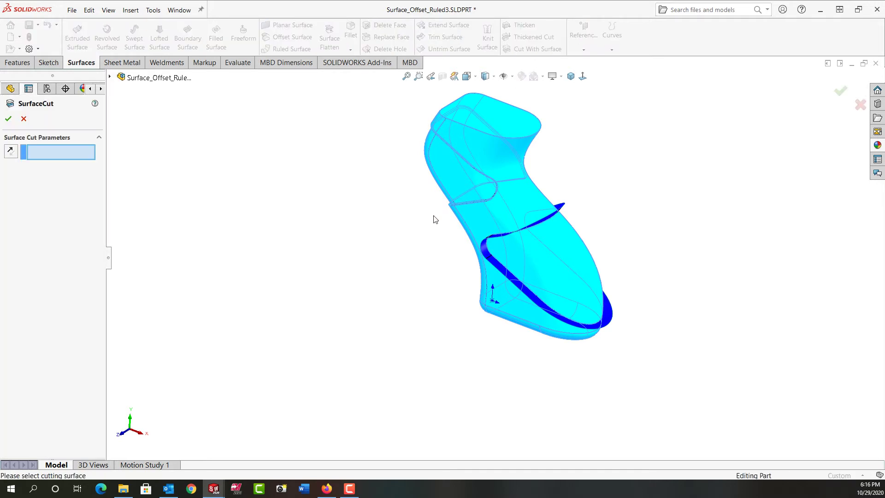
pyautogui.click(497, 270)
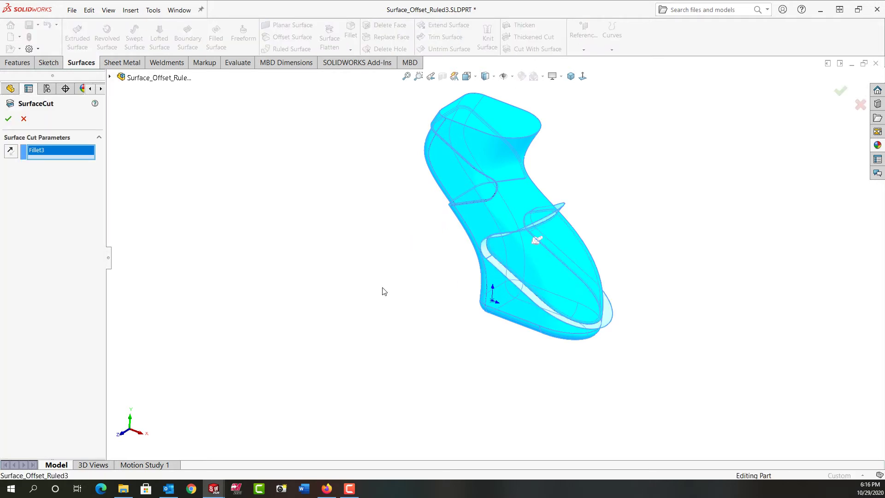
pyautogui.moveTo(377, 276)
pyautogui.mouseDown(button='middle')
pyautogui.moveTo(391, 256)
pyautogui.moveTo(372, 317)
pyautogui.moveTo(393, 326)
pyautogui.moveTo(355, 306)
pyautogui.moveTo(365, 289)
pyautogui.mouseUp(button='middle')
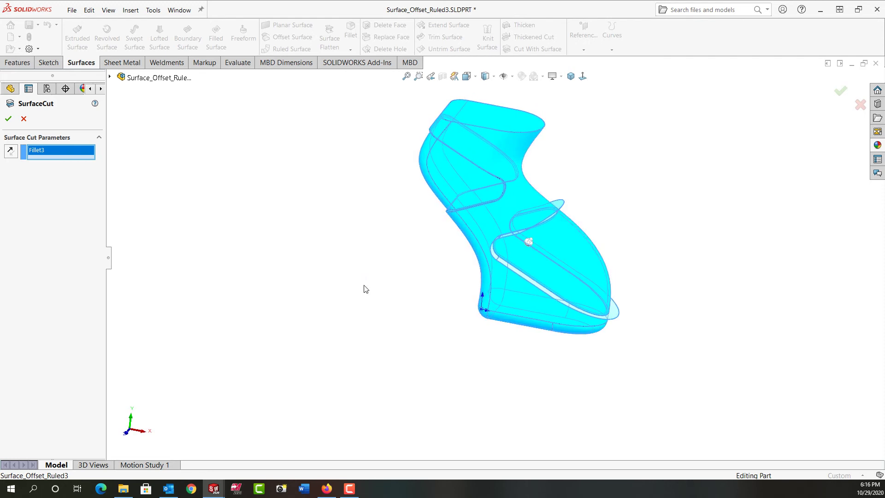
pyautogui.click(11, 152)
pyautogui.click(8, 118)
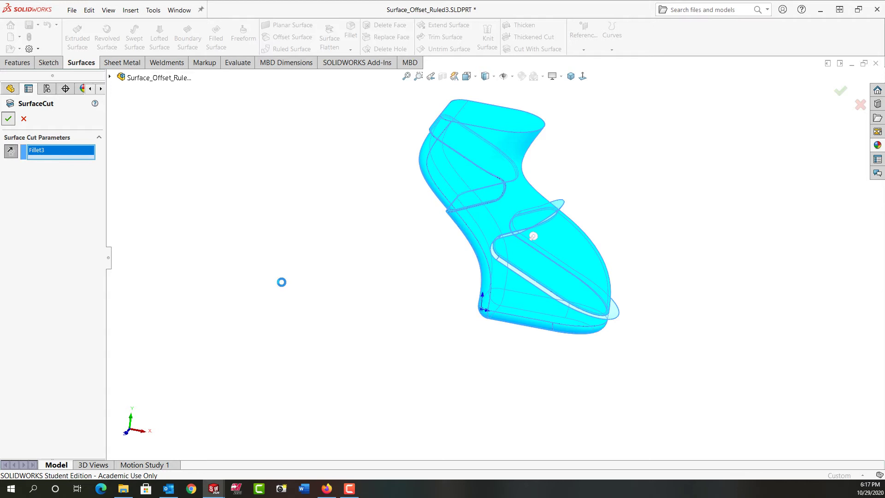
pyautogui.press('Return')
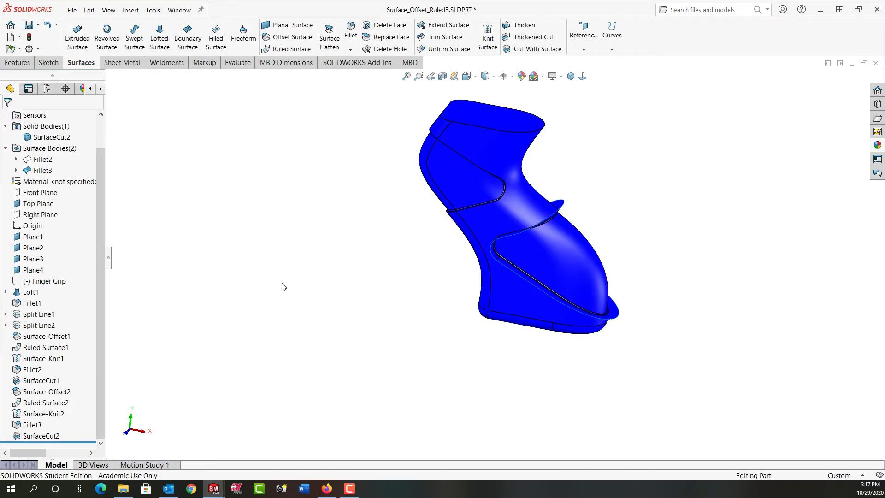
# Hide the Fillet3 surface body and clear the selection
pyautogui.click(43, 170)
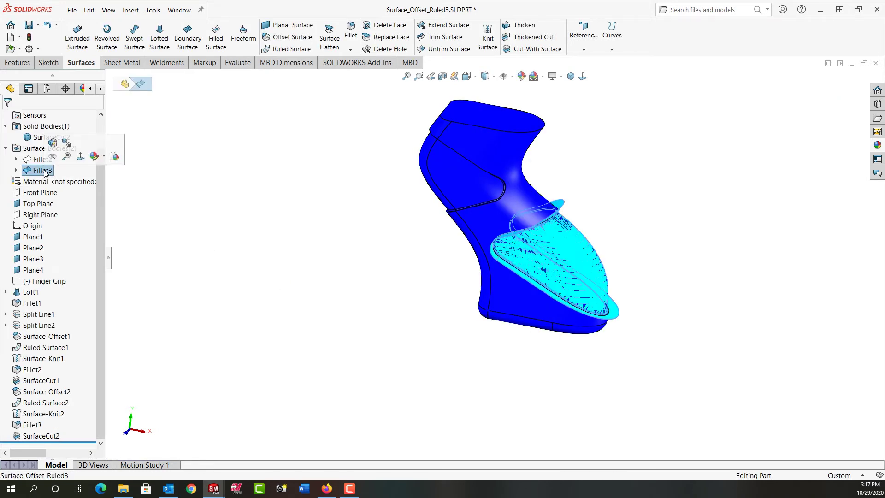
pyautogui.click(18, 153)
pyautogui.click(6, 148)
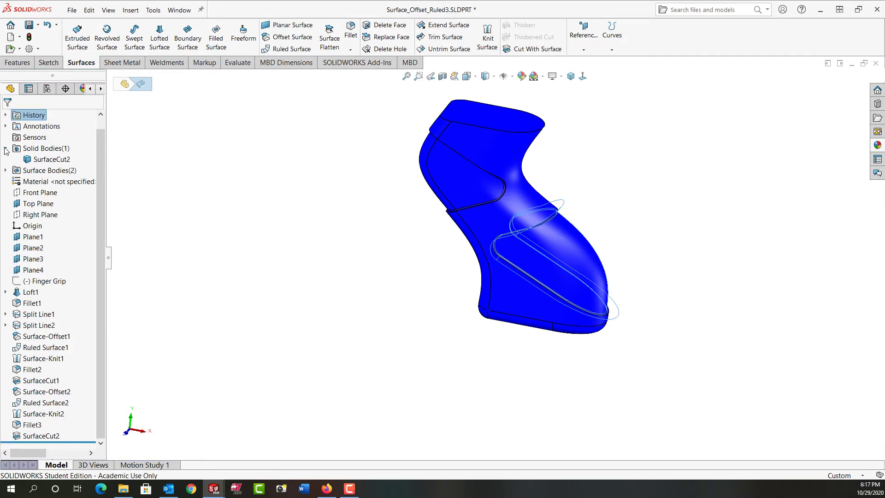
pyautogui.click(258, 255)
pyautogui.scroll(-4, 500, 239)
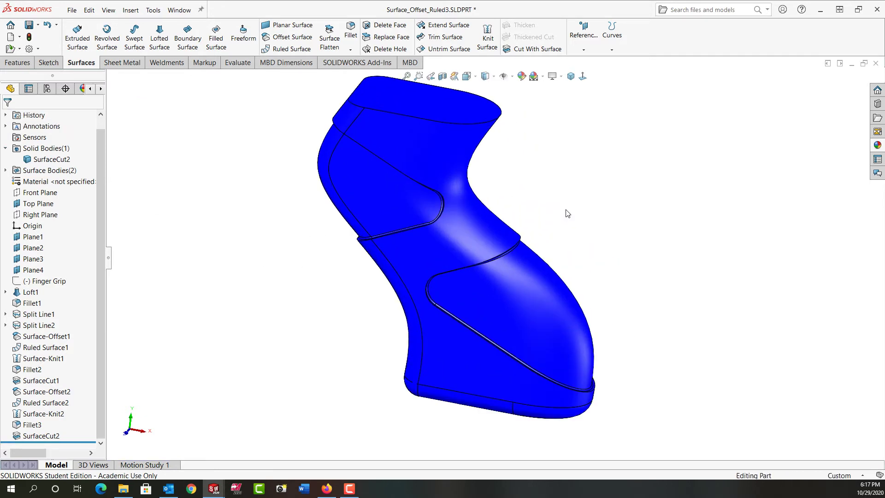
# Fillet the lower and upper recess rim loops at 0.02in, creating Fillet4
pyautogui.click(350, 30)
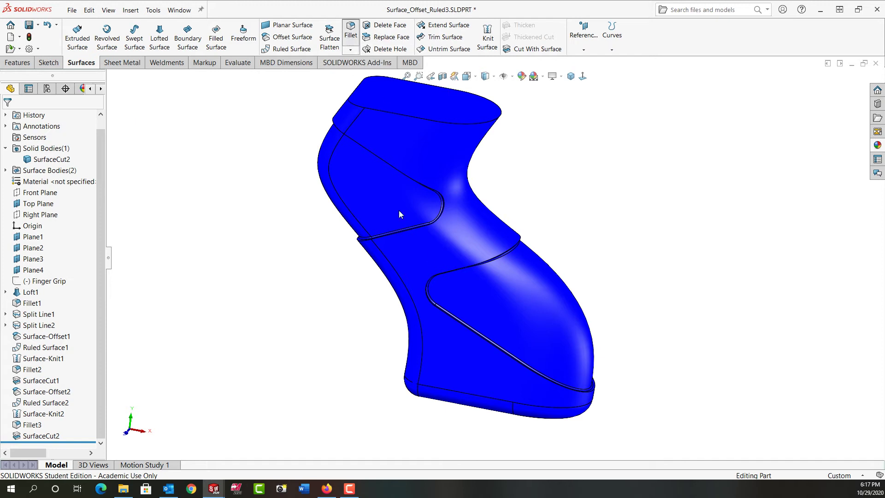
pyautogui.click(463, 325)
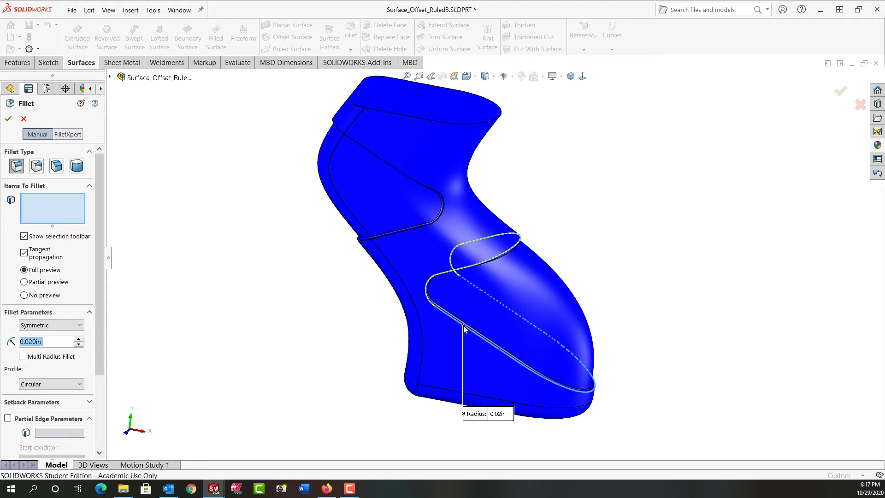
pyautogui.click(490, 298)
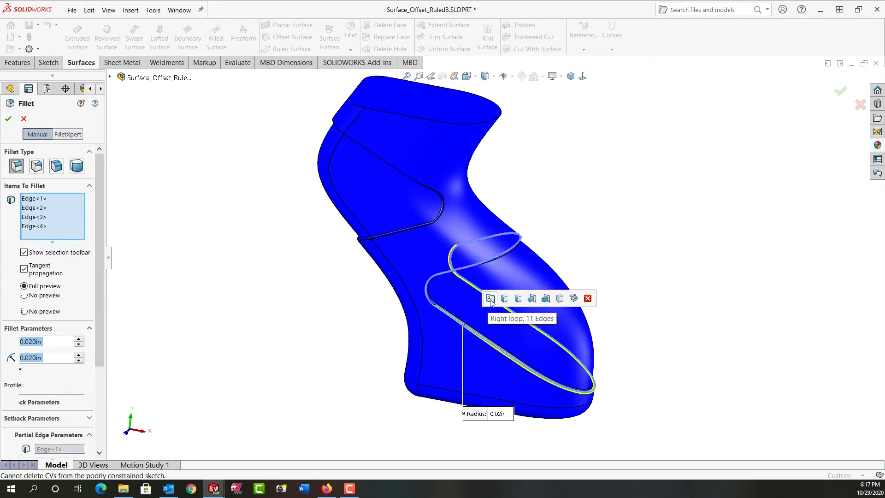
pyautogui.click(406, 231)
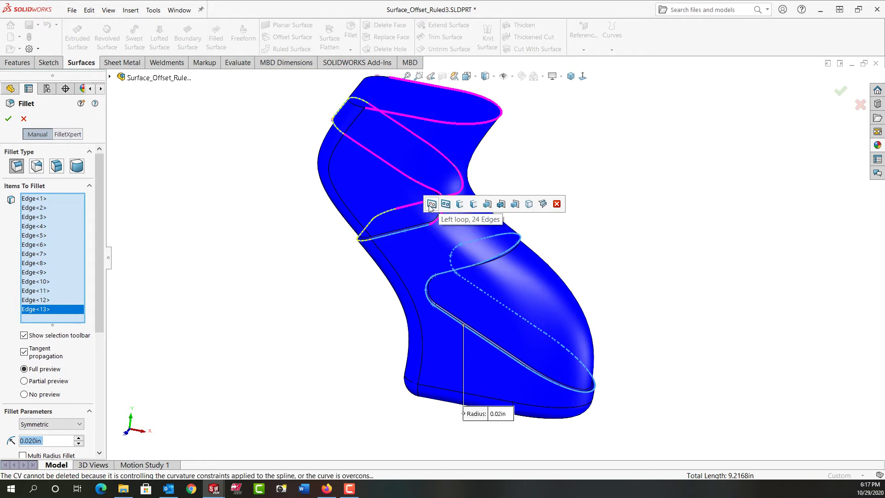
pyautogui.click(445, 205)
pyautogui.rightClick(469, 205)
pyautogui.click(480, 271)
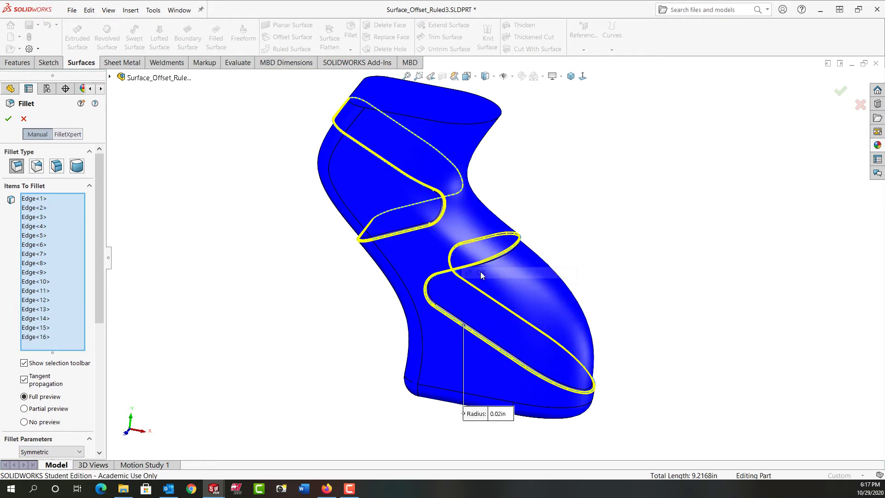
pyautogui.moveTo(480, 272); pyautogui.dragTo(520, 169, button='middle')
pyautogui.scroll(-5, 545, 158)
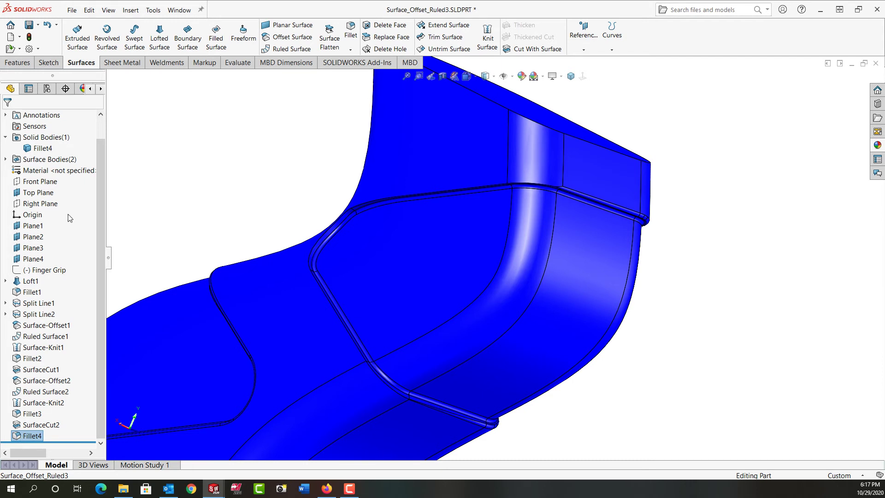
# Fillet one unrounded recess-border edge at 0.02in as Fillet5
pyautogui.click(352, 40)
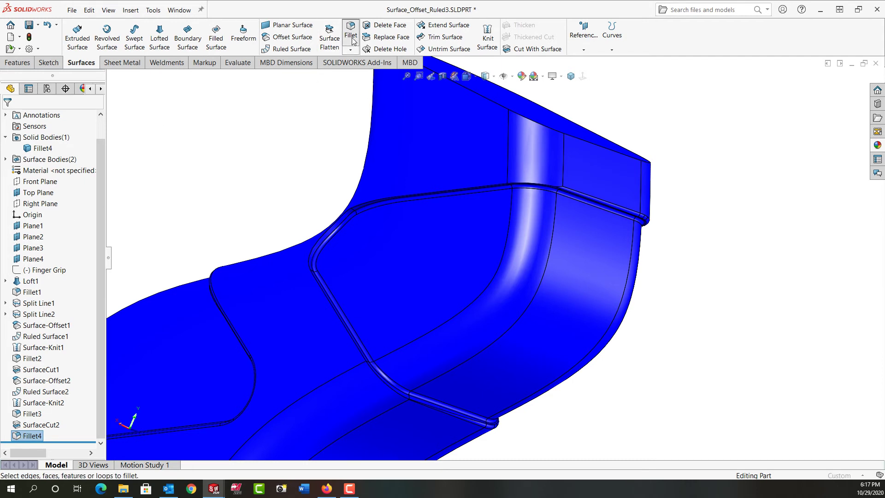
pyautogui.click(546, 184)
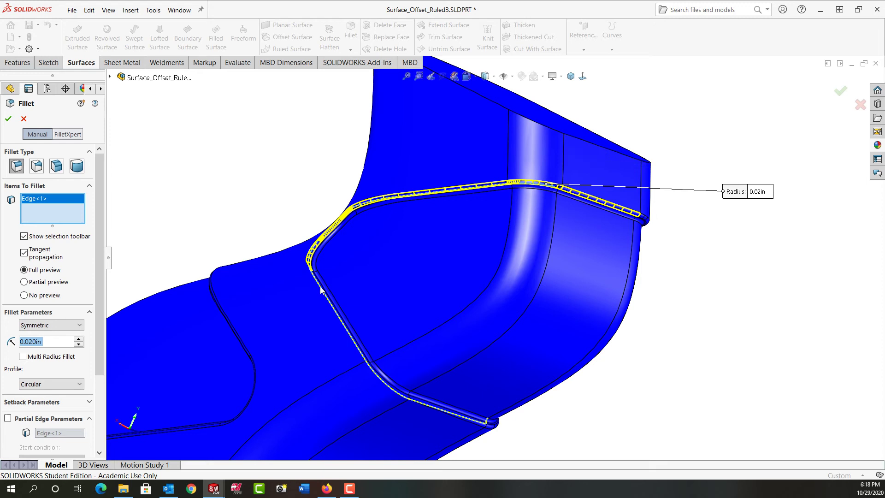
pyautogui.click(8, 119)
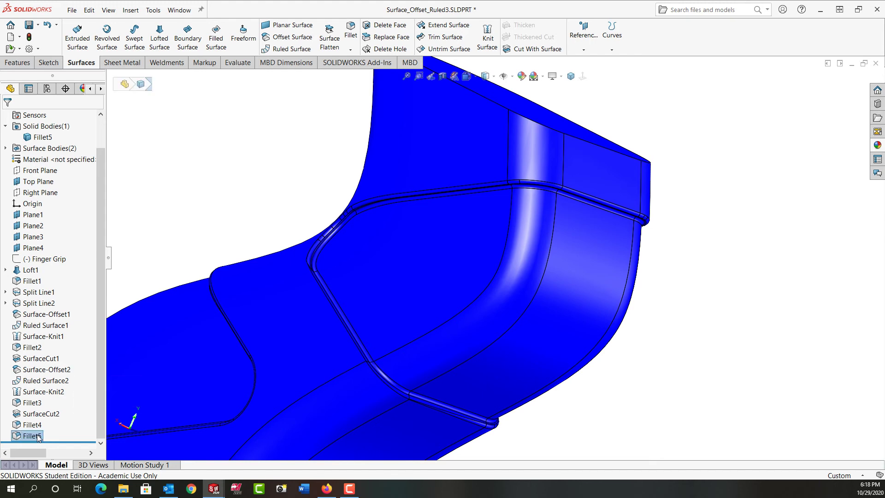
# Edit Fillet5 to add a second recess edge, Edge<2>
pyautogui.click(32, 403)
pyautogui.doubleClick(326, 292)
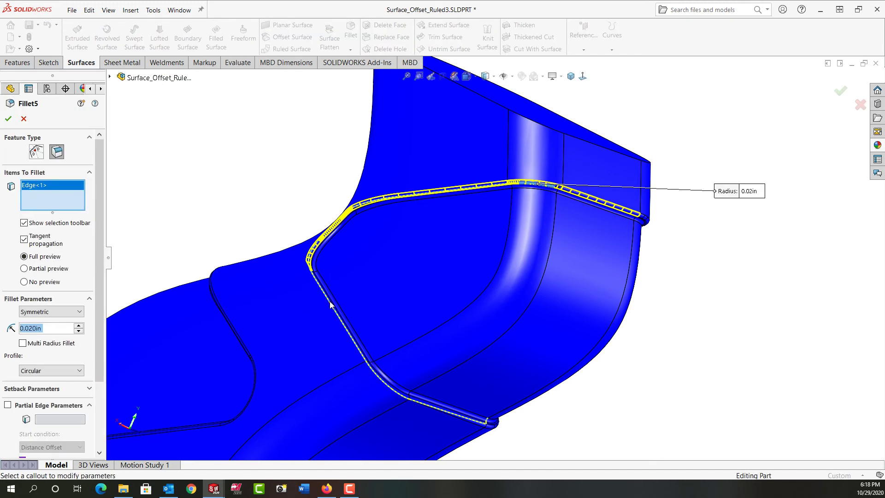
pyautogui.click(330, 304)
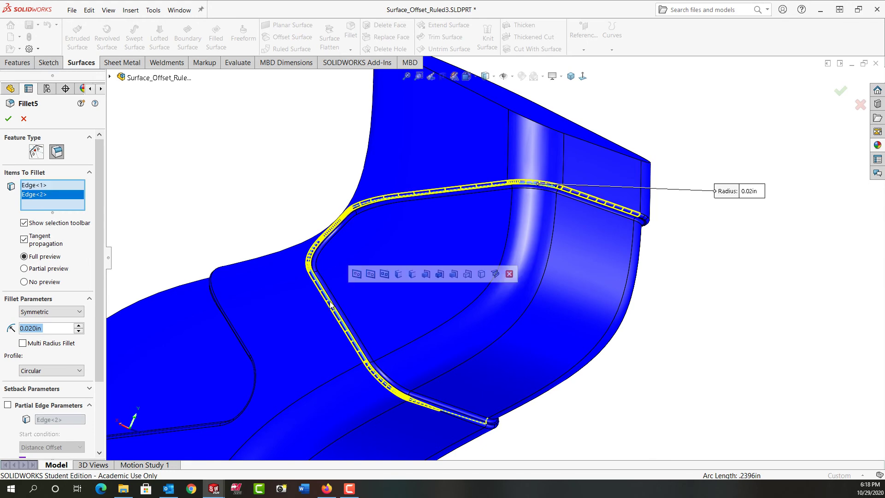
pyautogui.click(8, 118)
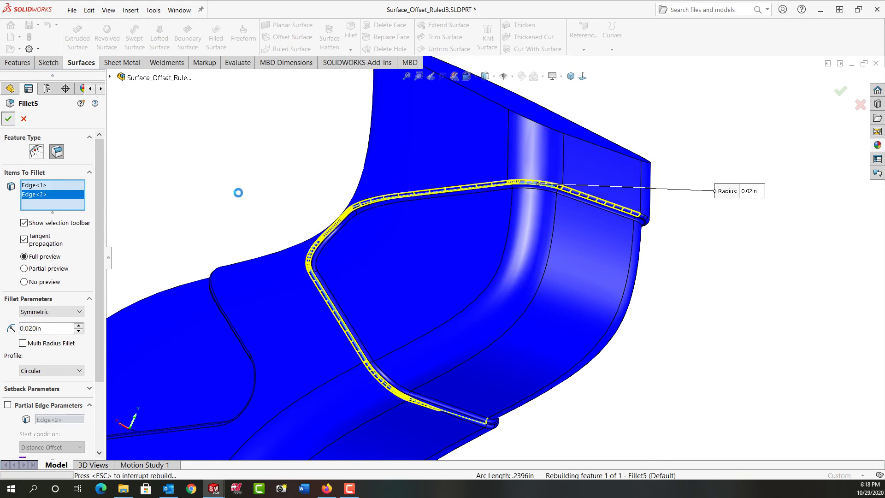
pyautogui.moveTo(238, 193); pyautogui.dragTo(167, 192, button='middle')
pyautogui.scroll(-6, 340, 140)
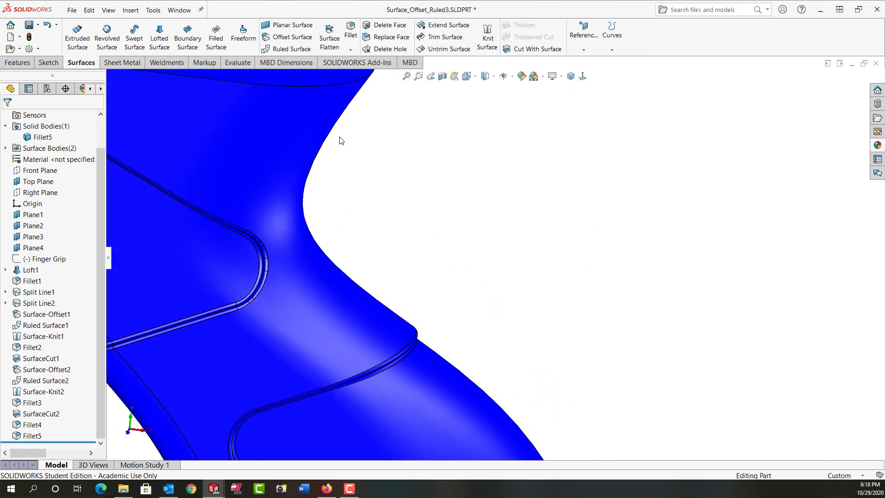
# In isometric view, shell the grip to a 0.02in wall with the top face removed
pyautogui.click(571, 76)
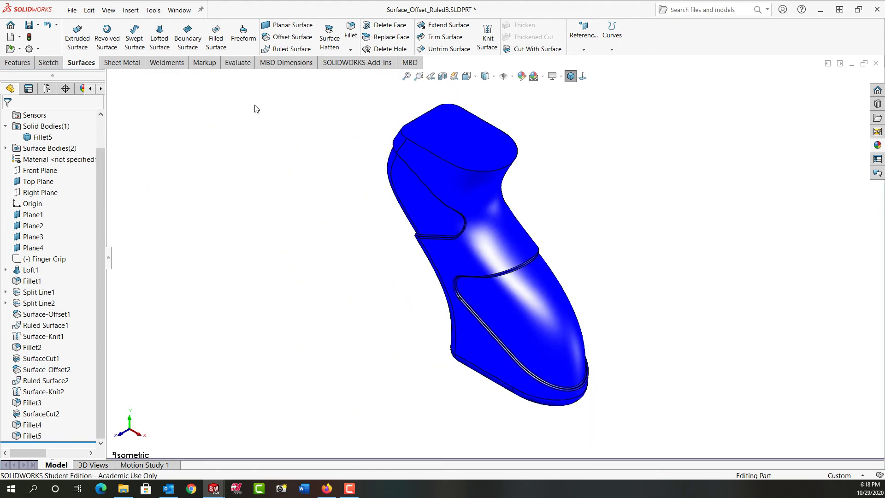
pyautogui.click(27, 66)
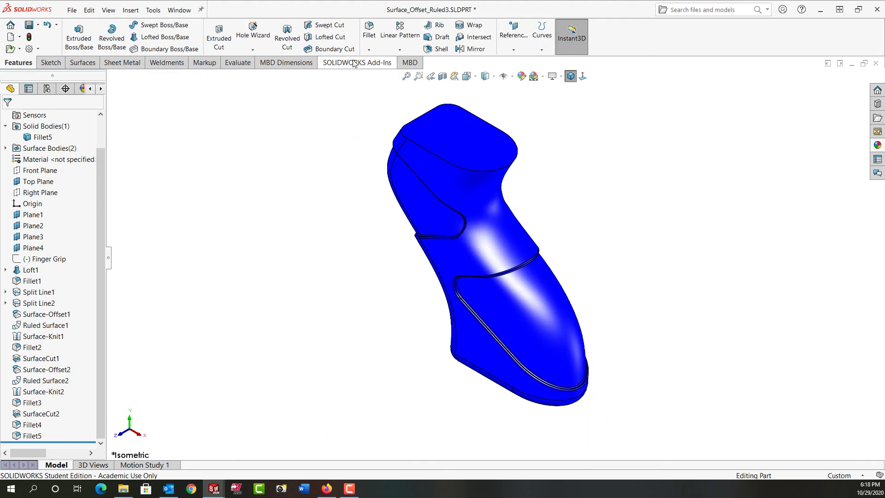
pyautogui.click(437, 49)
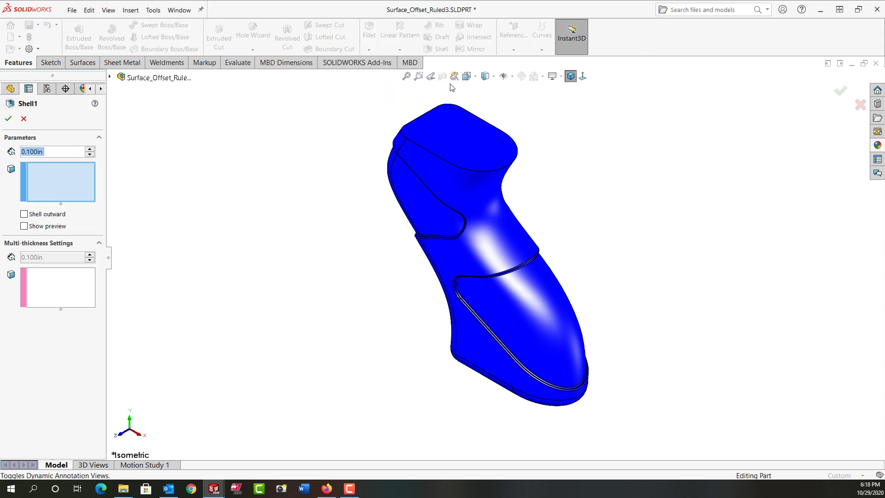
pyautogui.click(451, 140)
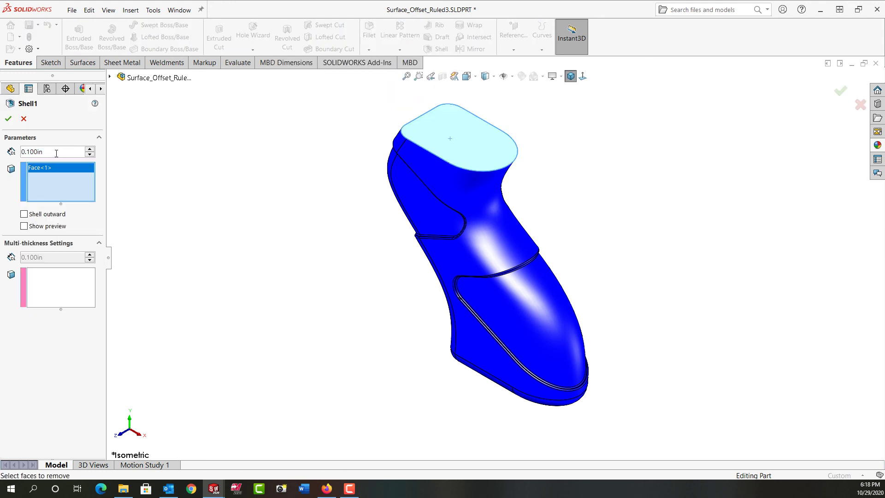
pyautogui.moveTo(57, 153); pyautogui.dragTo(7, 150)
pyautogui.write('0.02')
pyautogui.press('Return')
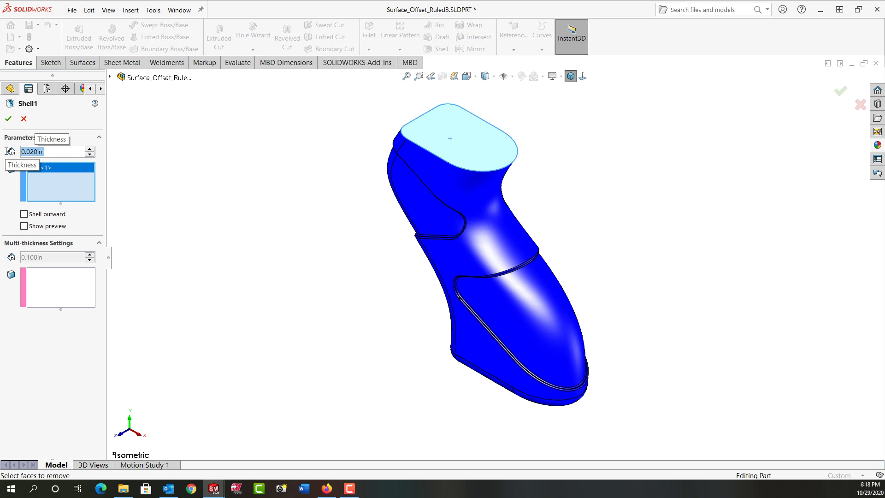
pyautogui.click(9, 118)
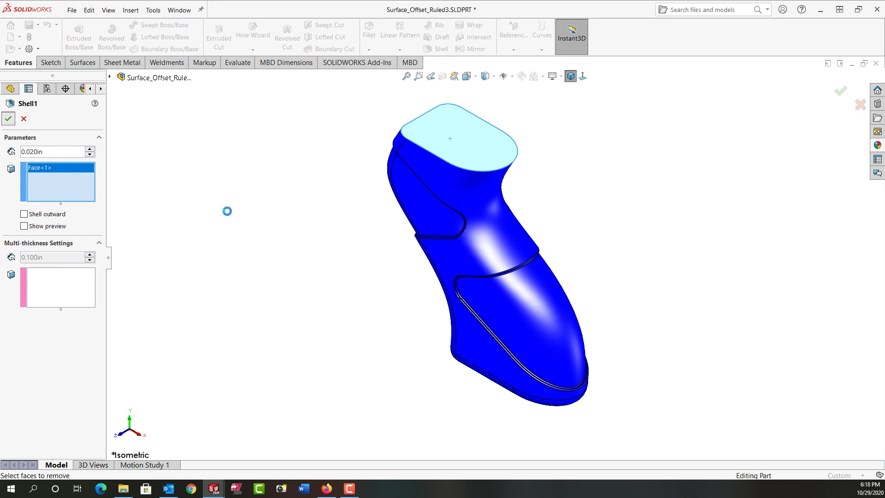
pyautogui.moveTo(241, 194); pyautogui.dragTo(274, 154, button='middle')
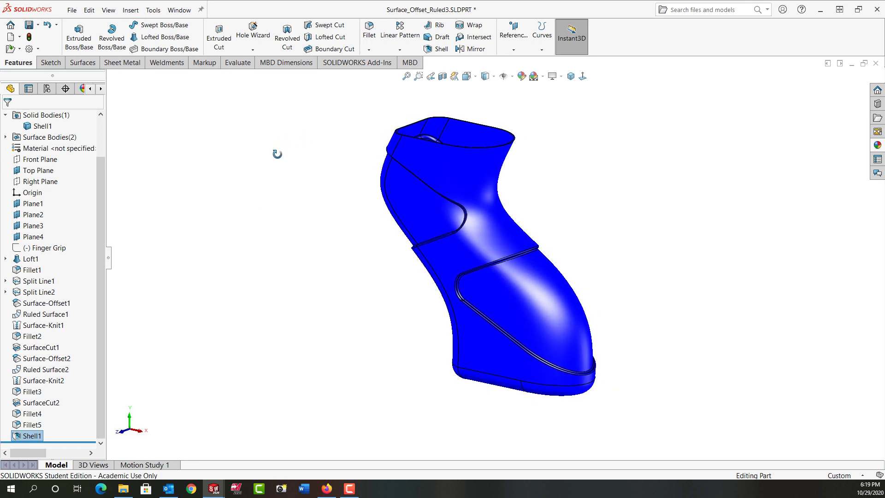